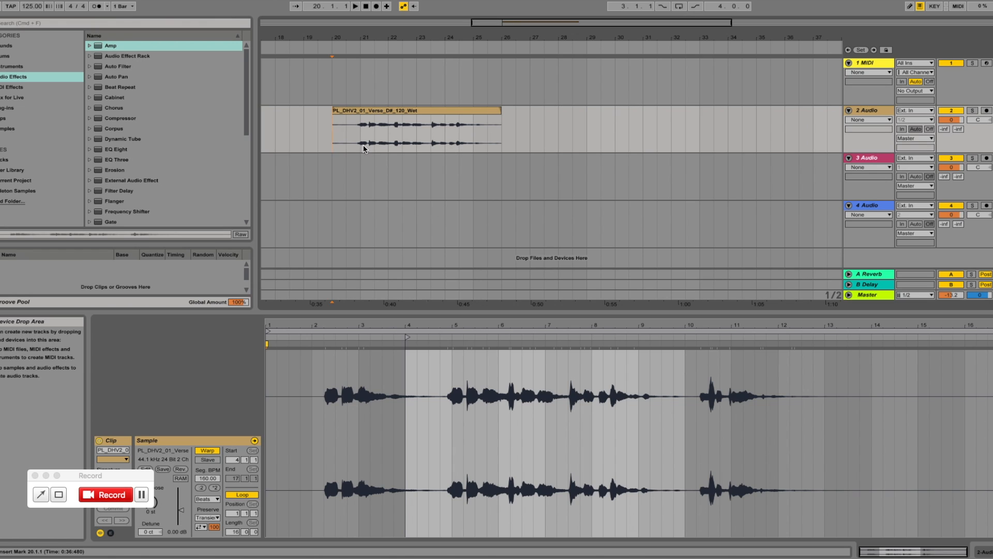
- Play the vocal clip on the 2 Audio track from its beginning at bar 20
left_click(364, 112)
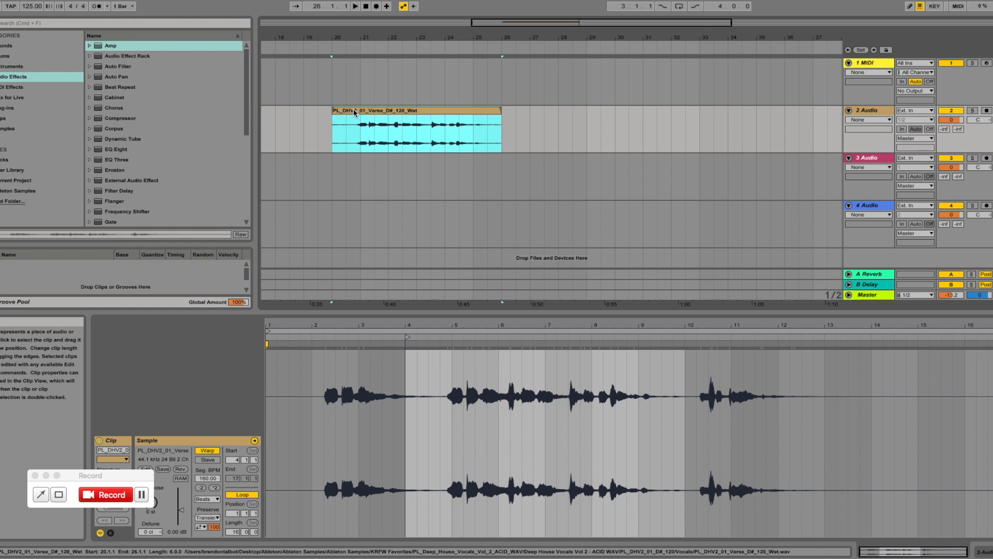
key("space")
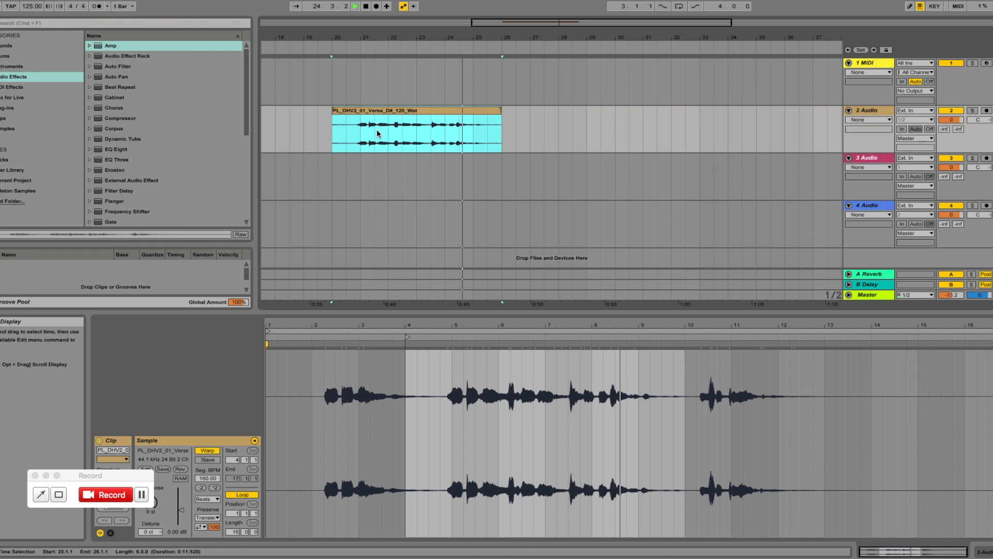
key("space")
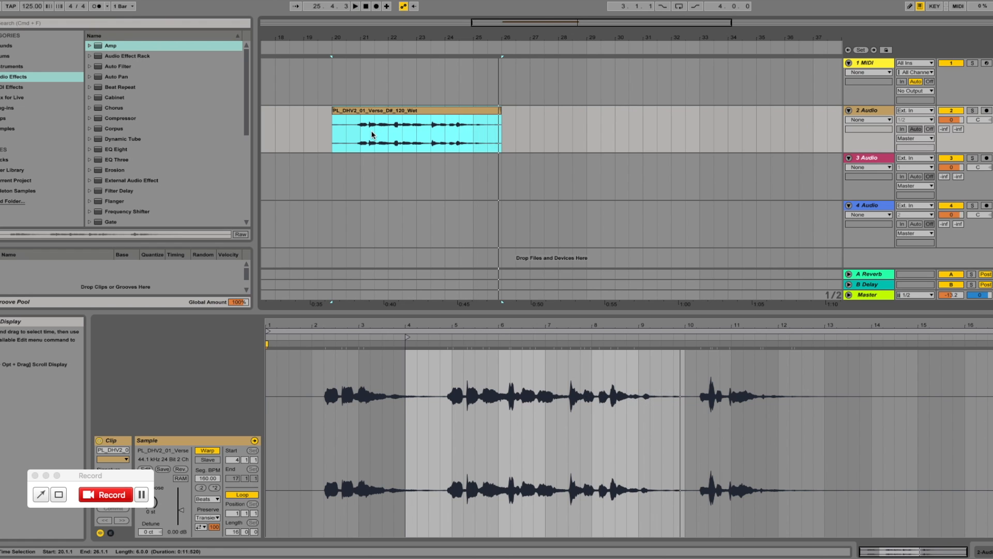
- Delete the end of the vocal clip from 23.3.1 to 26.1.1 and place the insert marker at 20.1.1
left_click_drag(433, 138, 505, 140)
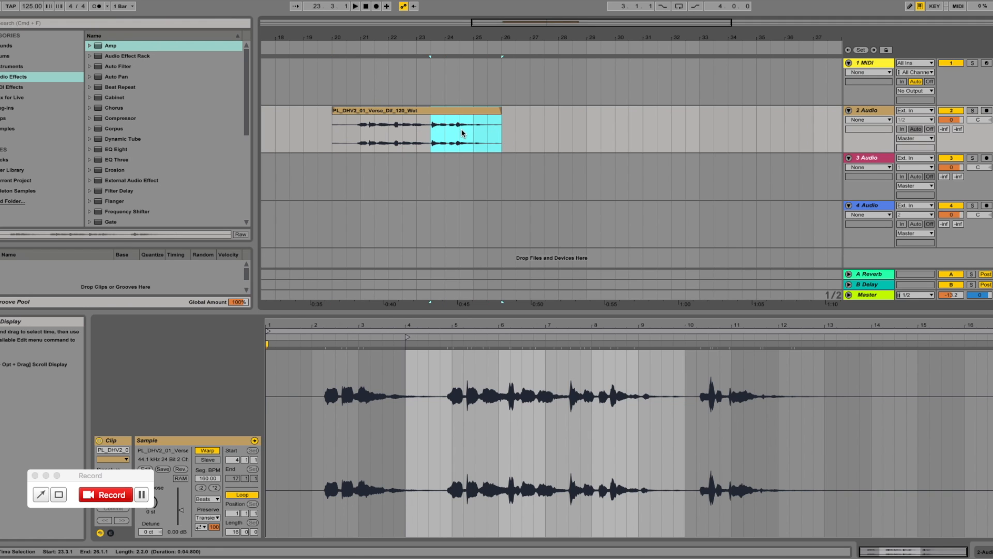
key("Delete")
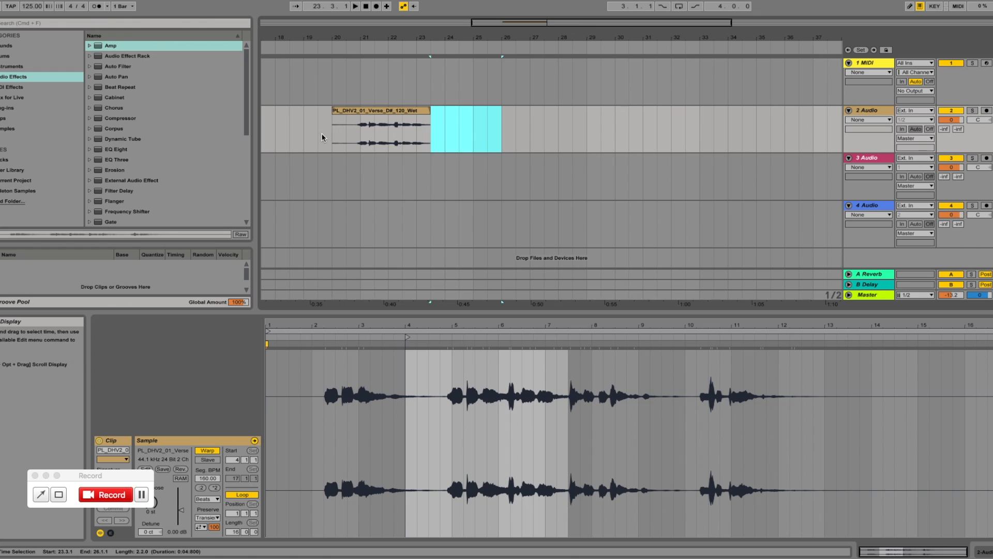
left_click(331, 137)
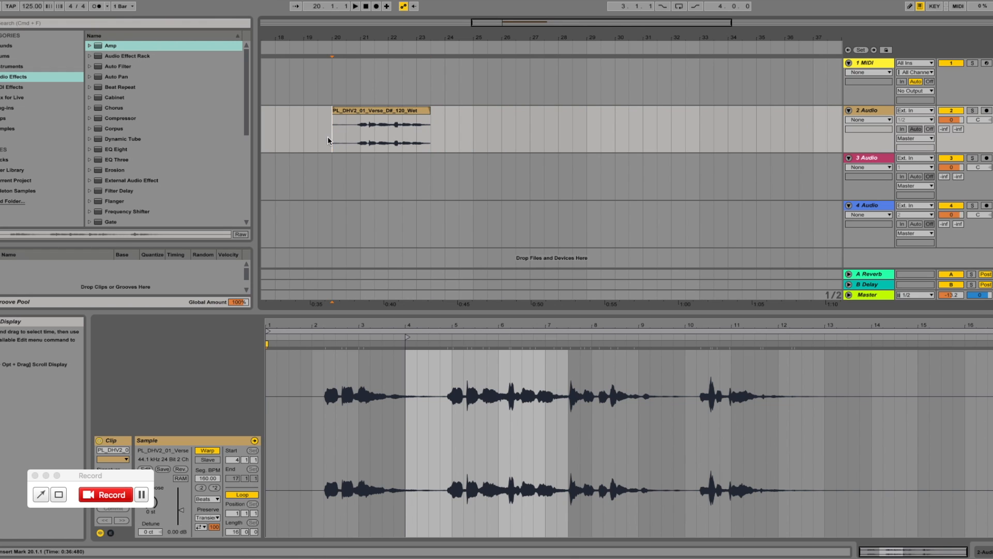
- Play the trimmed vocal clip against the metronome to check its timing
left_click(356, 109)
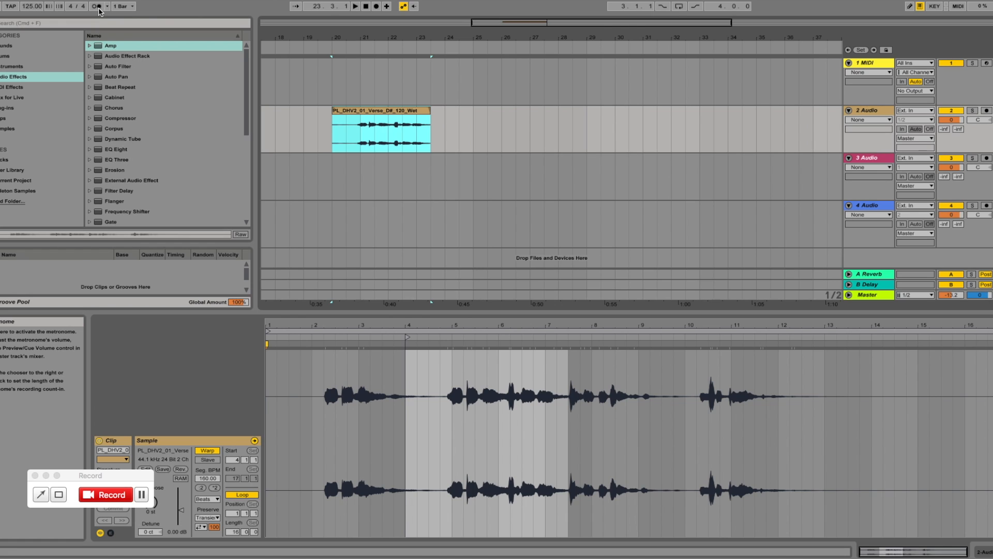
key("space")
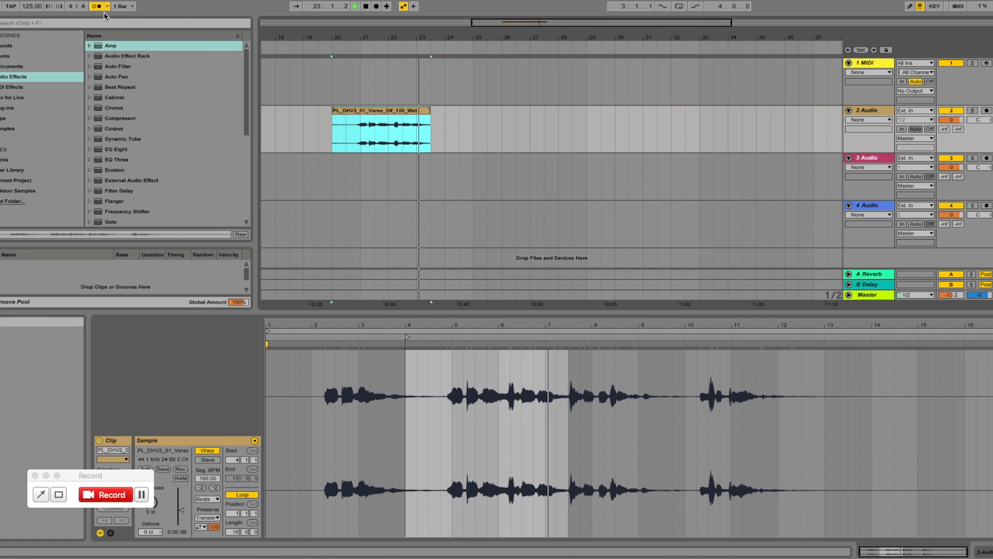
key("space")
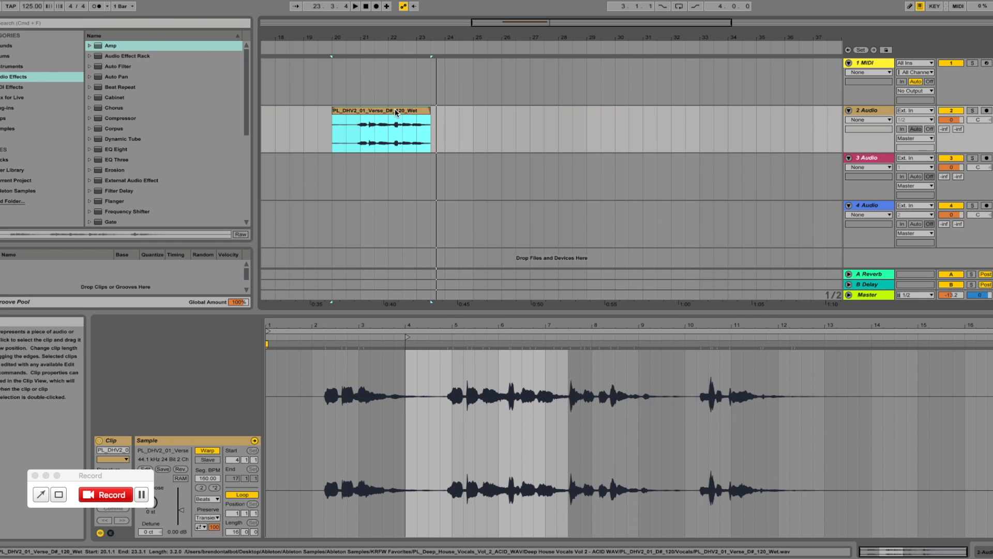
left_click_drag(394, 110, 393, 103)
key("super+z")
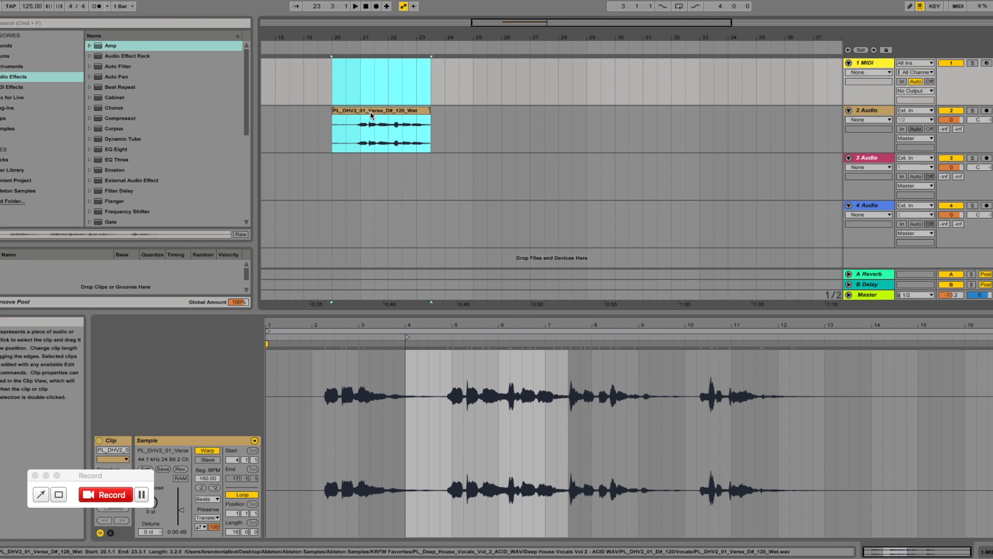
left_click(373, 116)
- Turn off Warp for the vocal clip, set its warp mode to Complex Pro, and turn Warp back on
double_click(378, 111)
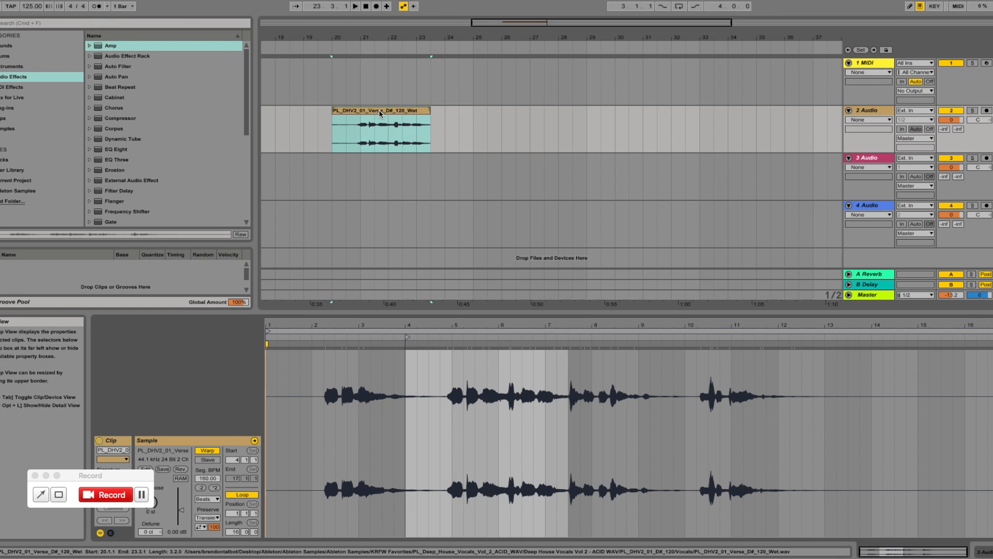
left_click(379, 110)
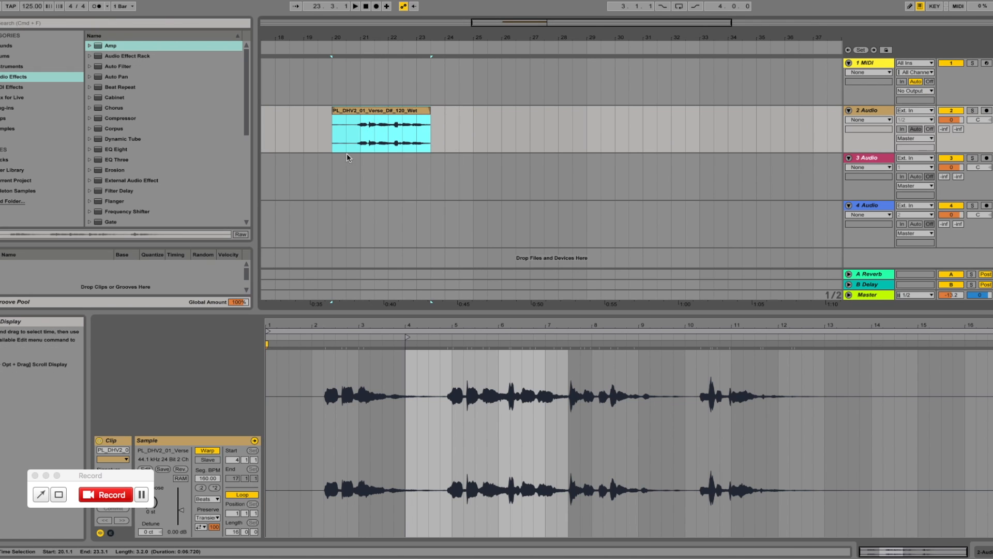
left_click(206, 451)
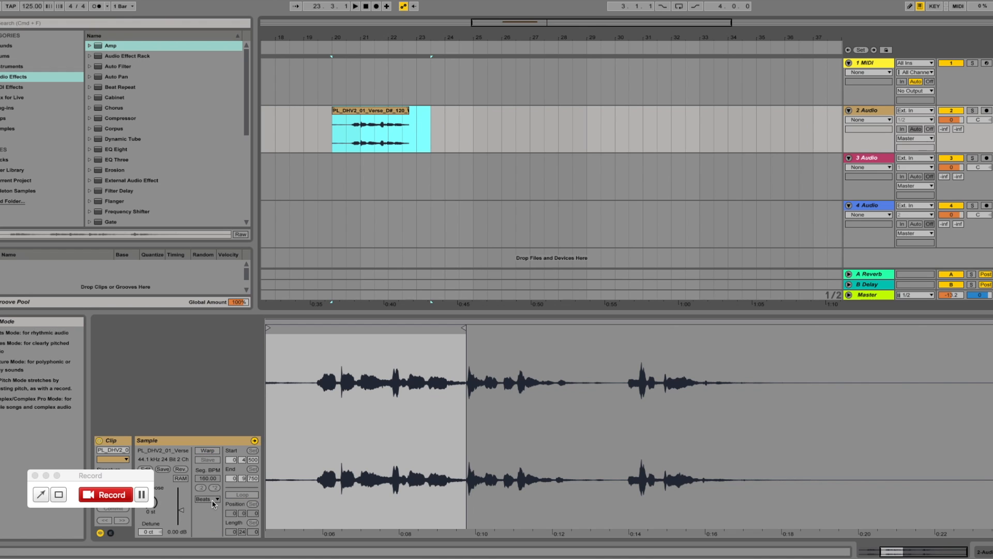
left_click(212, 499)
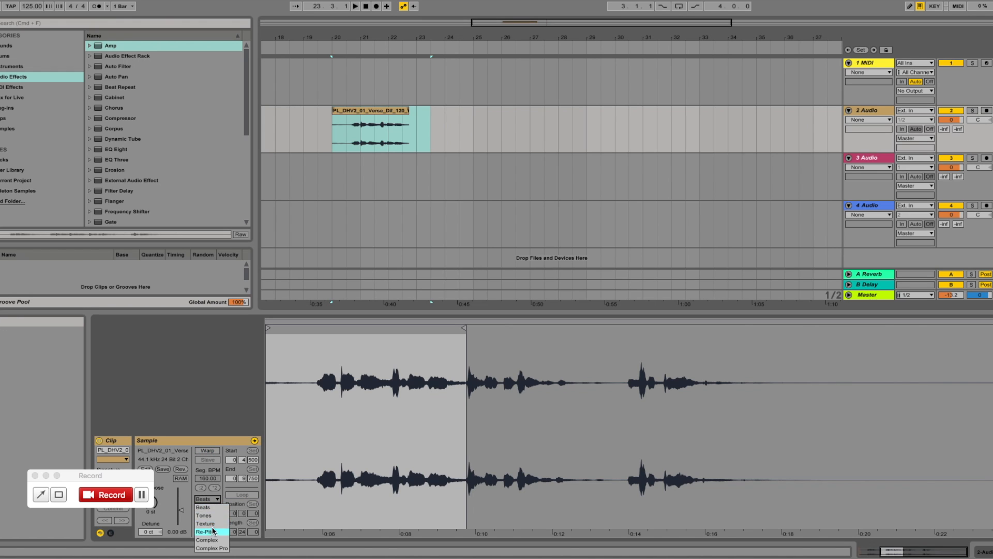
left_click(212, 548)
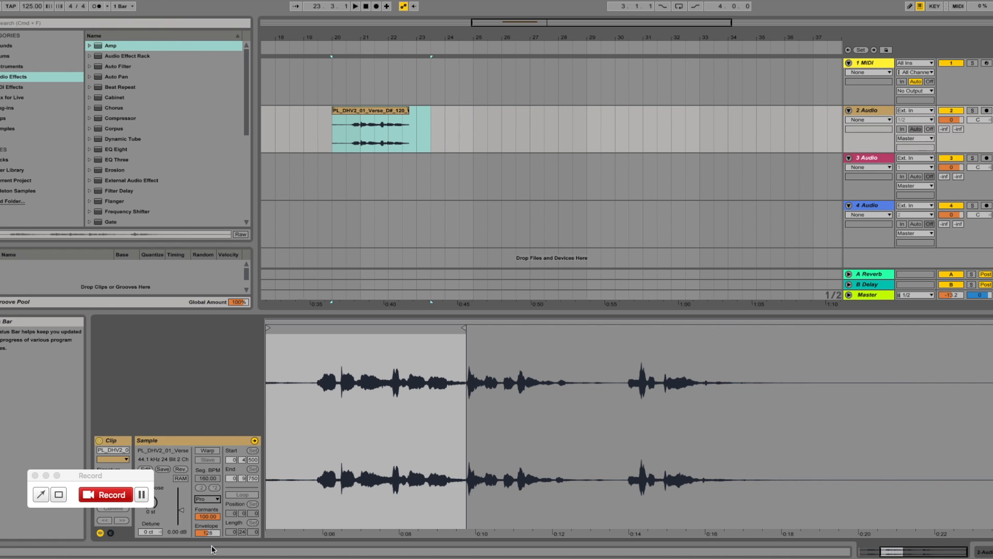
left_click(207, 450)
- Play the rewarped vocal clip without the metronome and again with it to check the timing
key("space")
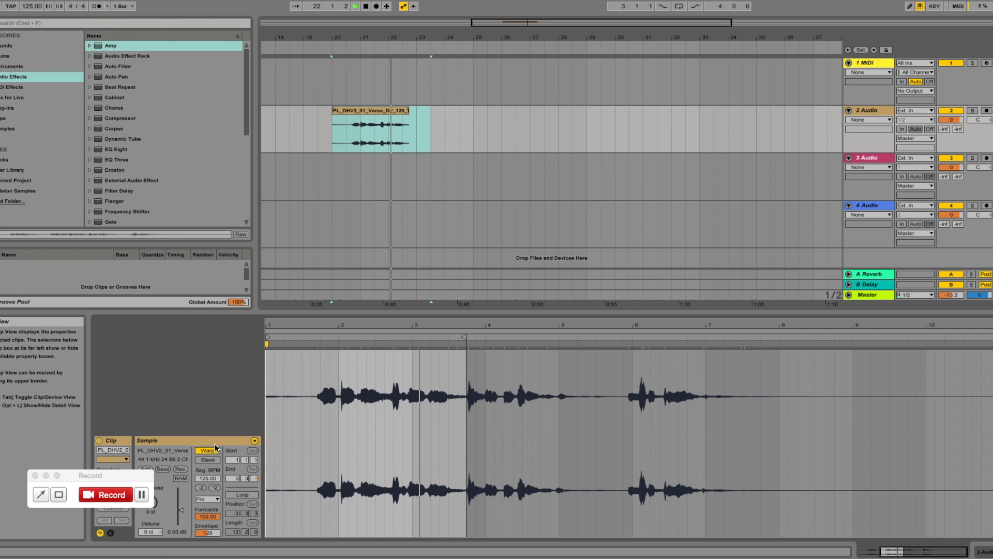
key("space")
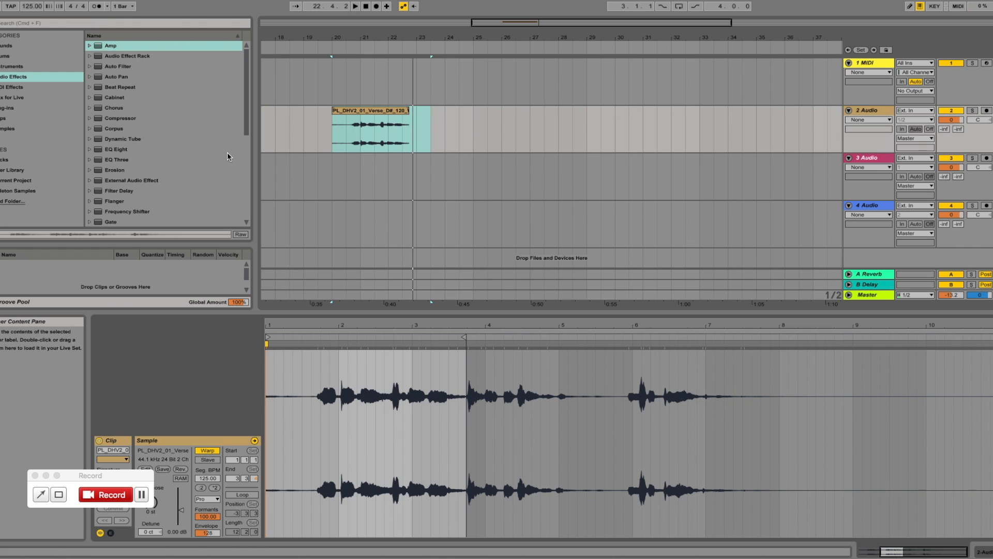
left_click(97, 7)
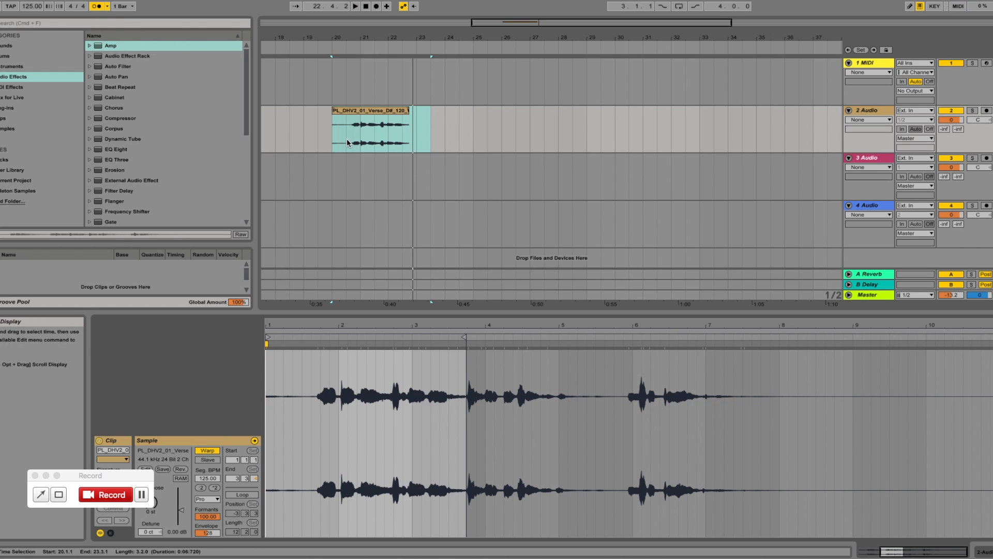
key("space")
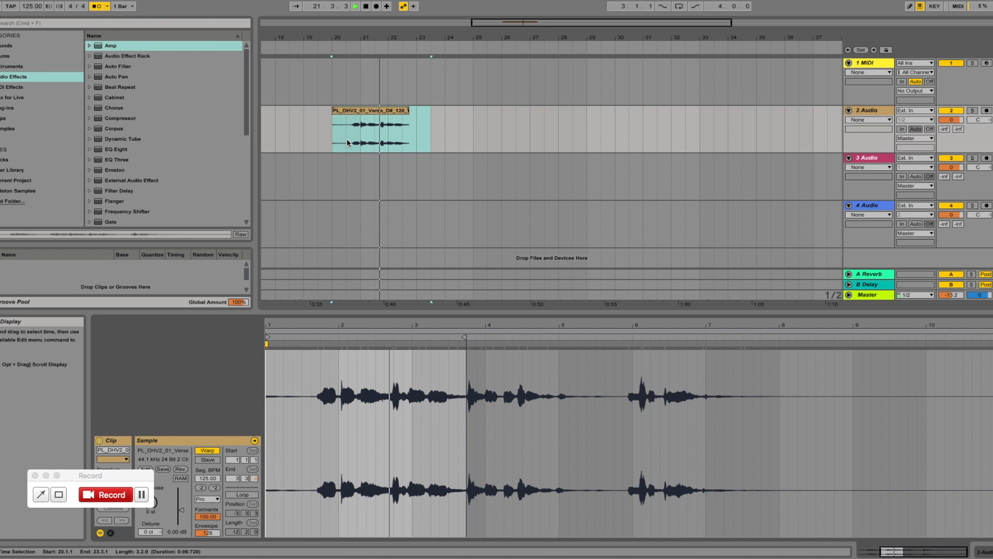
key("space")
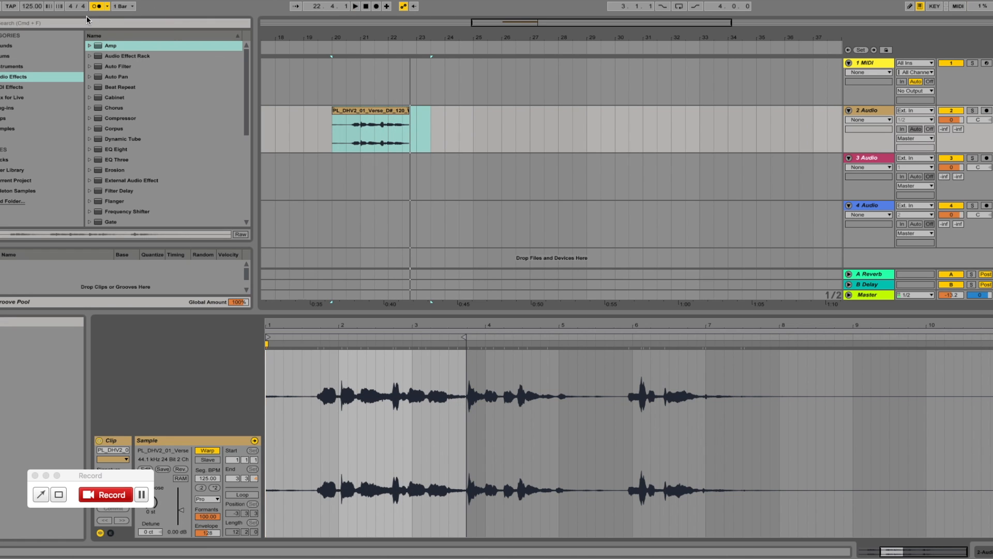
- Transpose the vocal clip to -12 st, moving the floating recorder window away from the clip settings
left_click(351, 112)
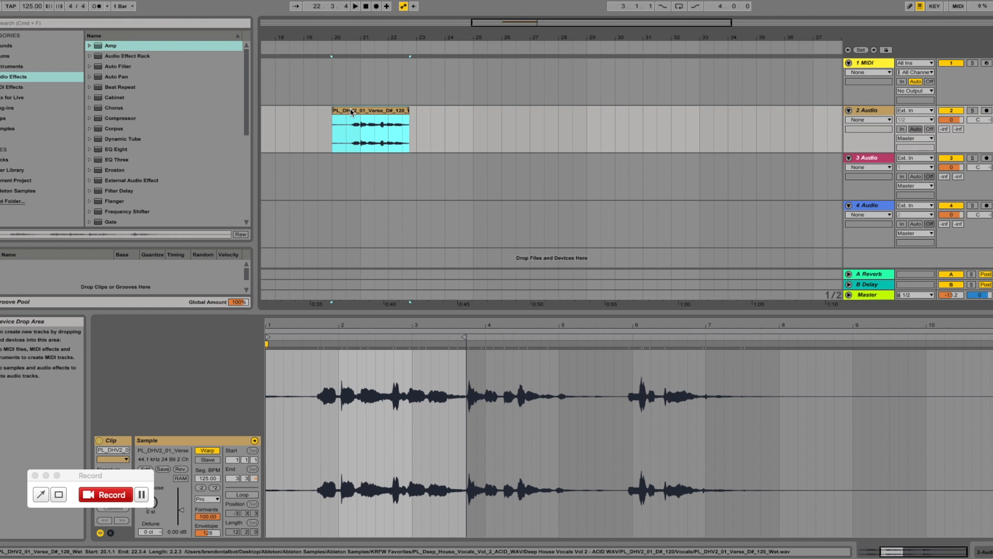
double_click(383, 109)
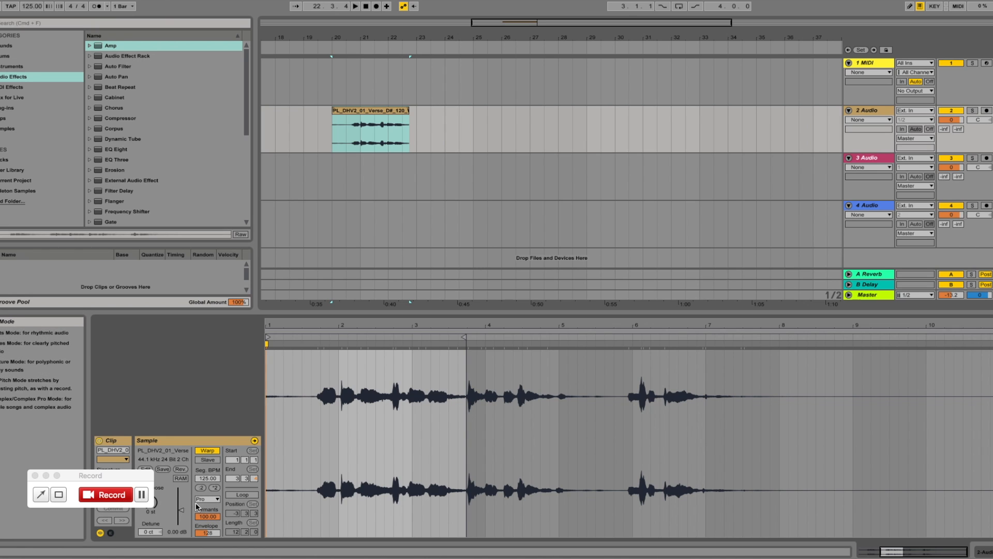
left_click_drag(137, 478, 91, 528)
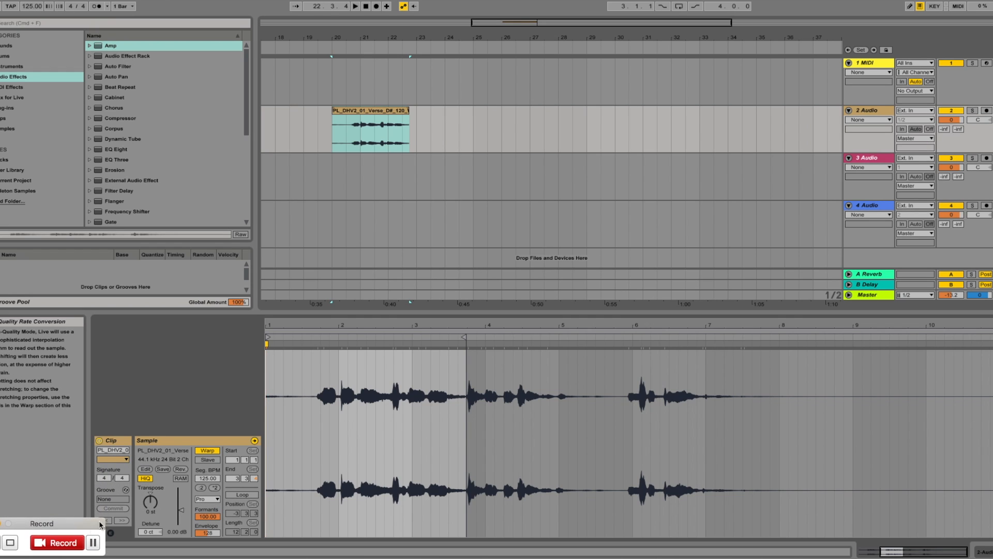
left_click(150, 505)
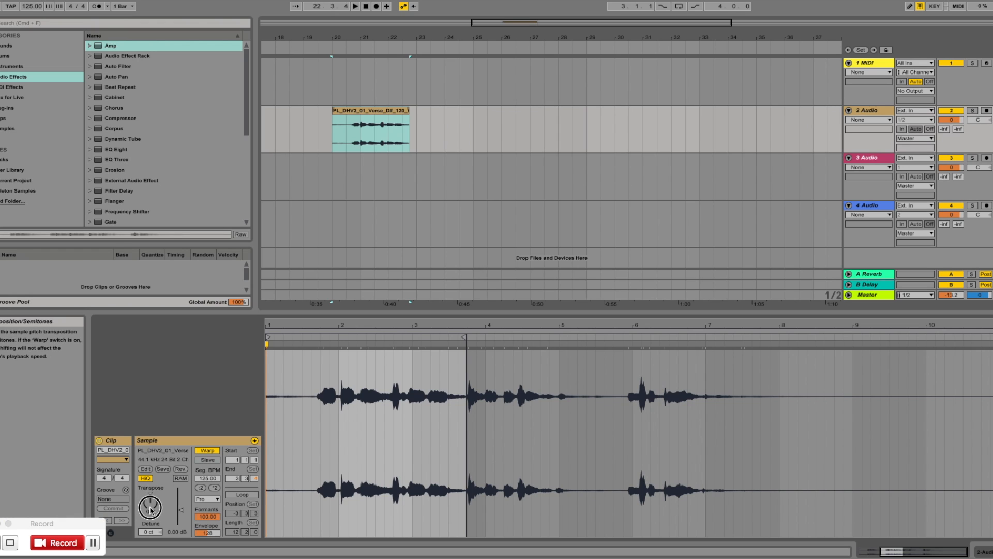
left_click_drag(150, 508, 150, 513)
- Play the transposed vocal clip from its start and again from bar 20.3
left_click(361, 116)
key("space")
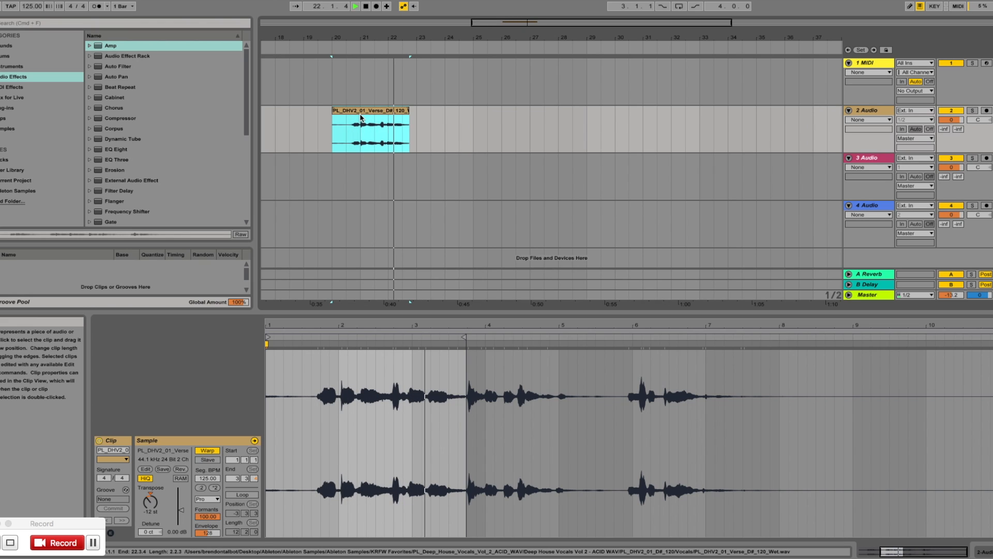
key("space")
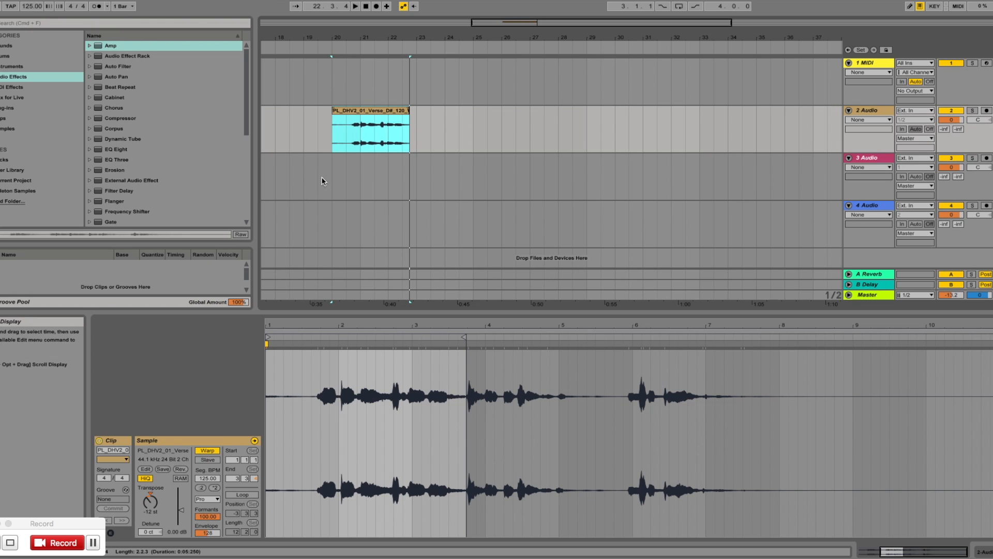
left_click(348, 146)
key("space")
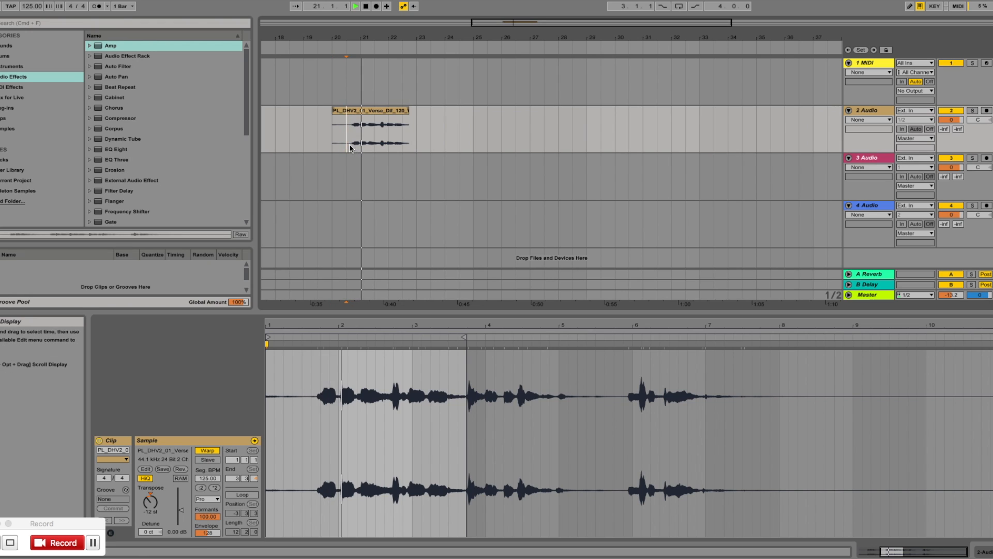
key("space")
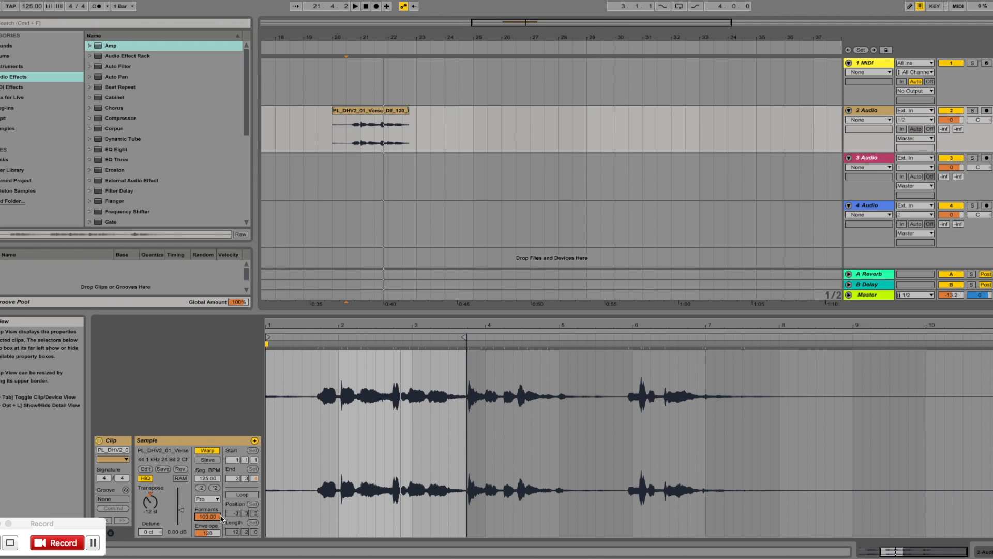
- Set the vocal clip's Formants to 0.00 during playback and replay the clip from its start
key("space")
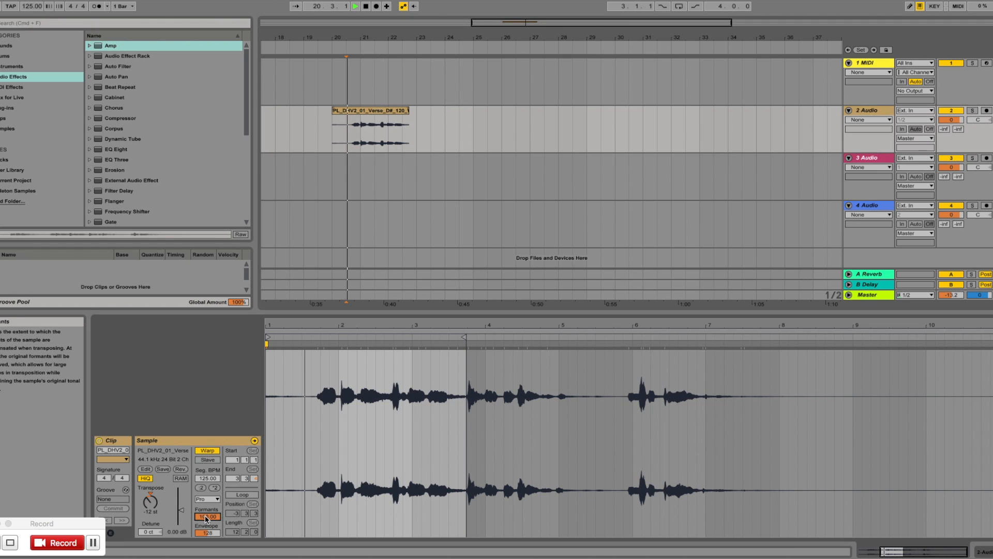
left_click_drag(207, 516, 207, 558)
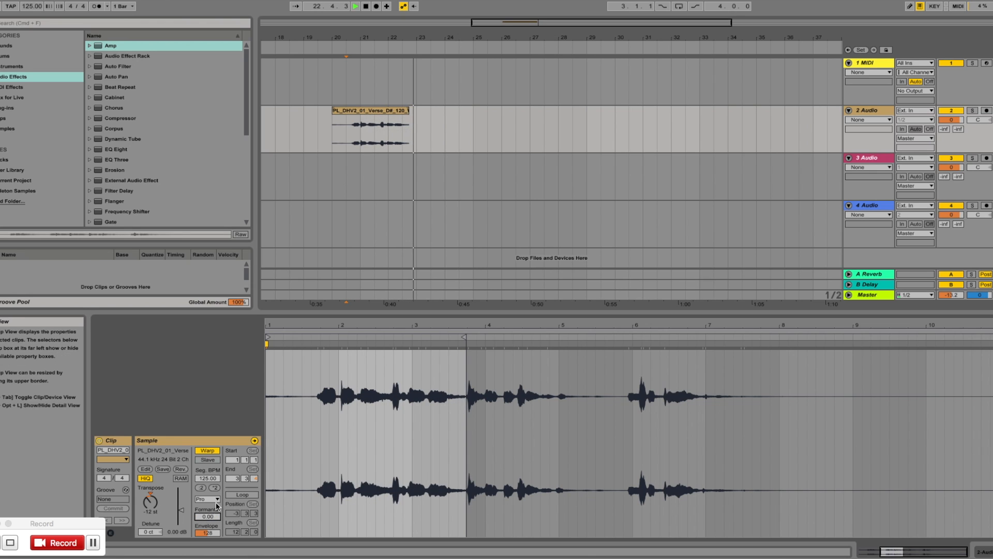
left_click(364, 110)
key("space")
key("space")
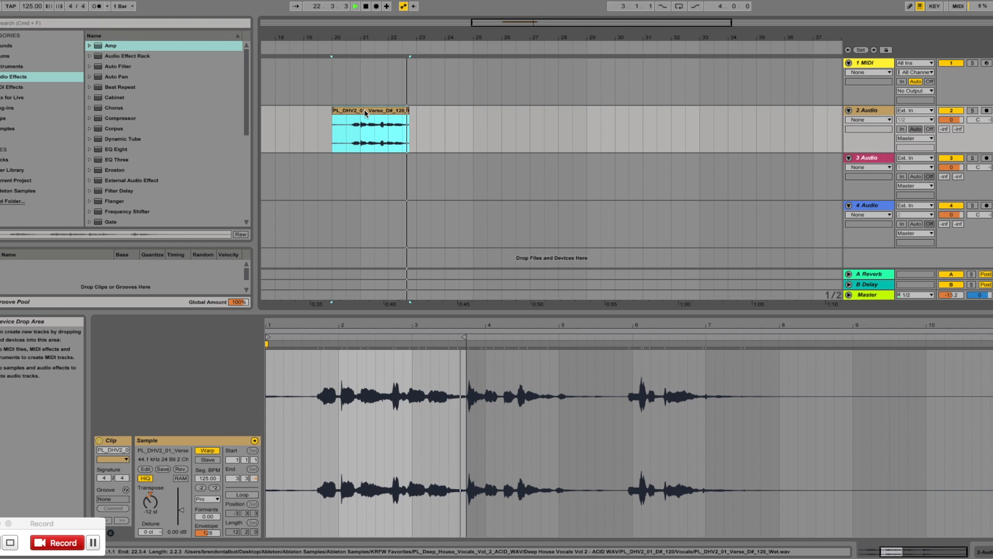
key("space")
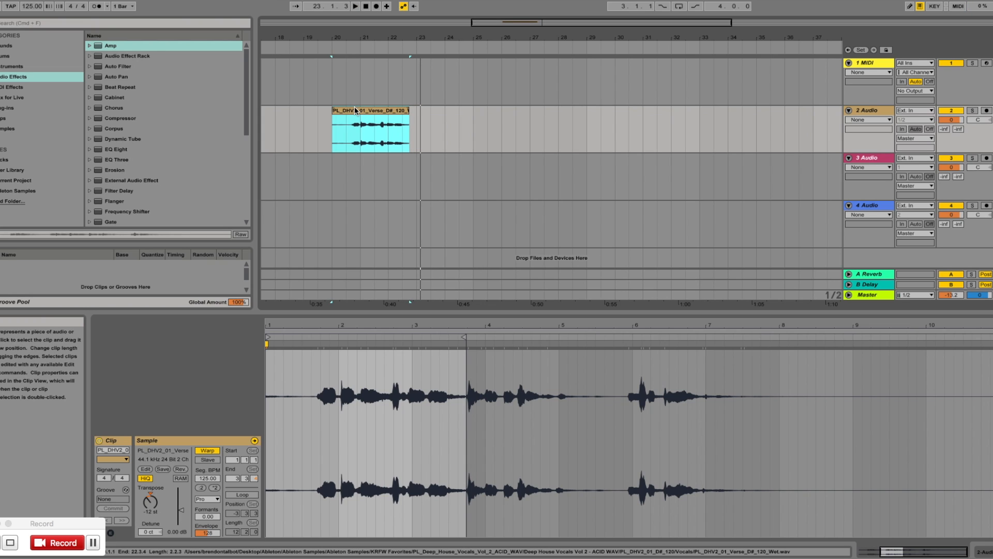